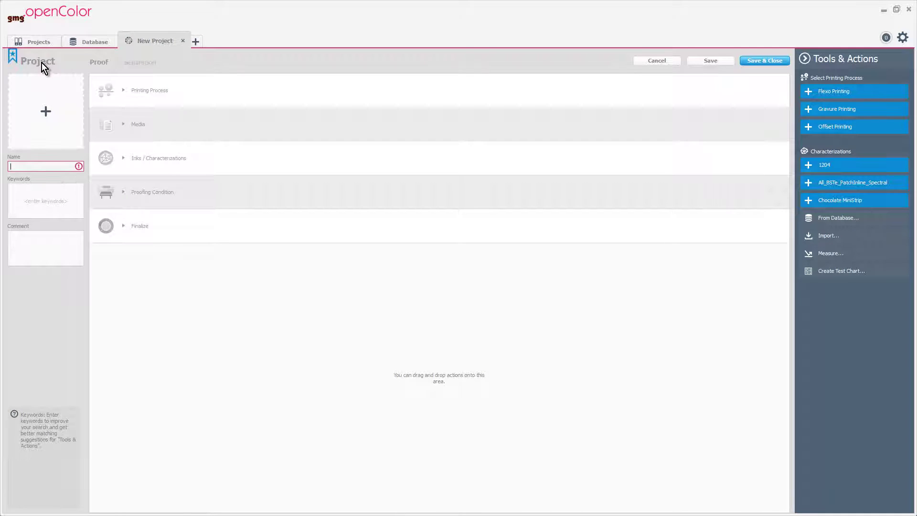
Step: Choose flexo printing on coated paper/cardboard with the Flexo-Prelam Cardboard CMYKOGV characterization
left_click(849, 93)
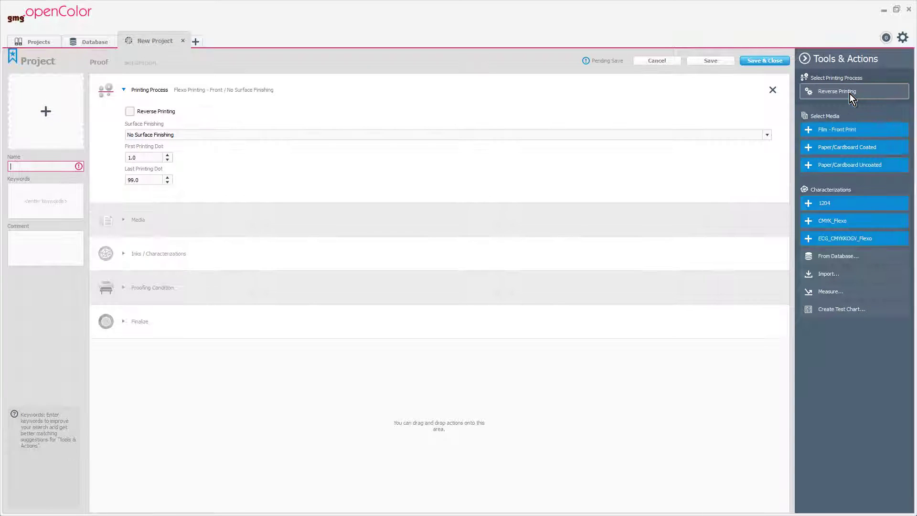
left_click(849, 145)
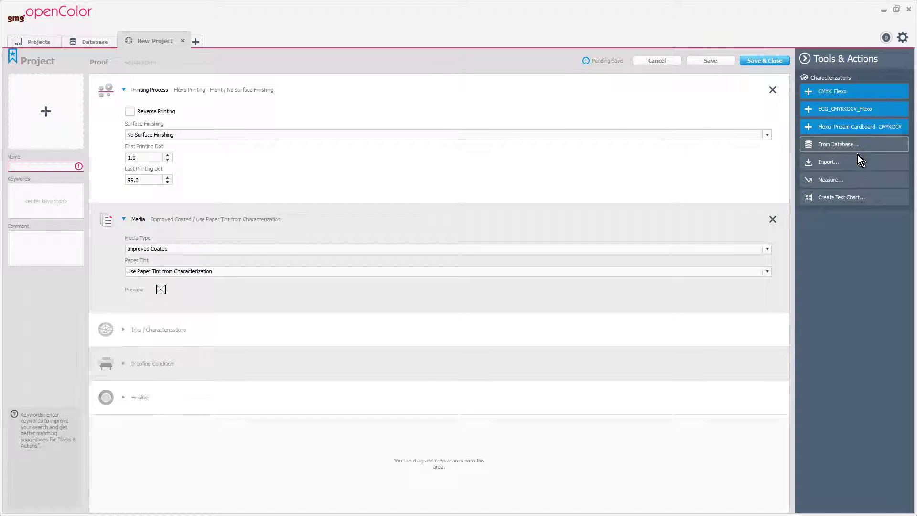
left_click(865, 129)
Step: Name the project 'Flexo- Prelam Cardboard- CMYKOGV3' and add the Epson_SCP7000 proofing condition
left_click(15, 169)
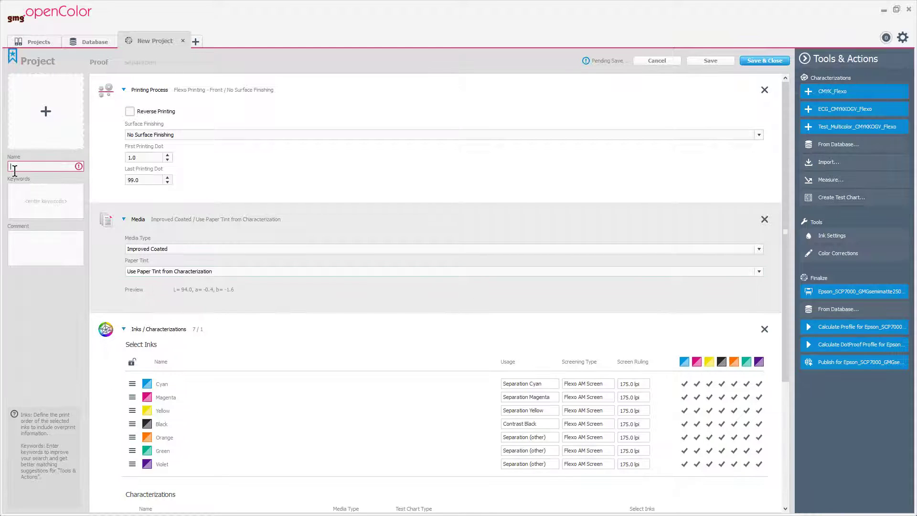
type("Flexo- Prelam Cardboard- CMYKOGV")
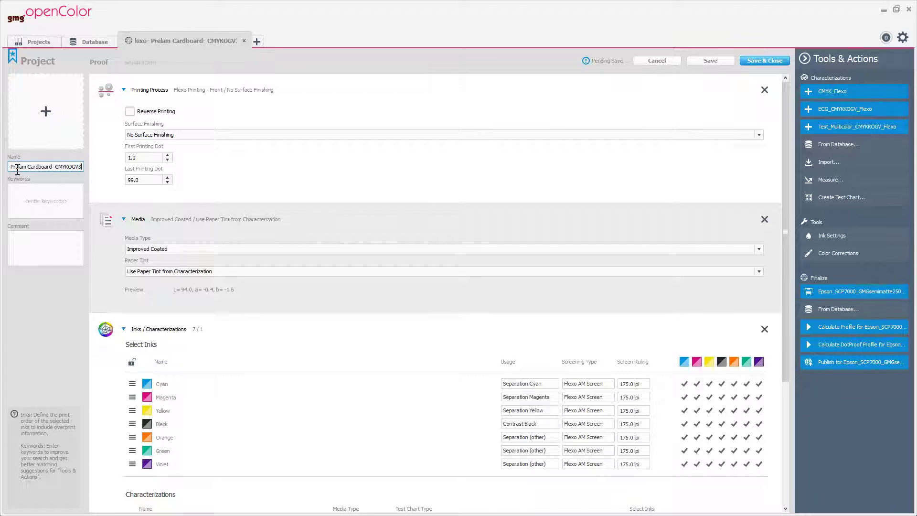
left_click(853, 291)
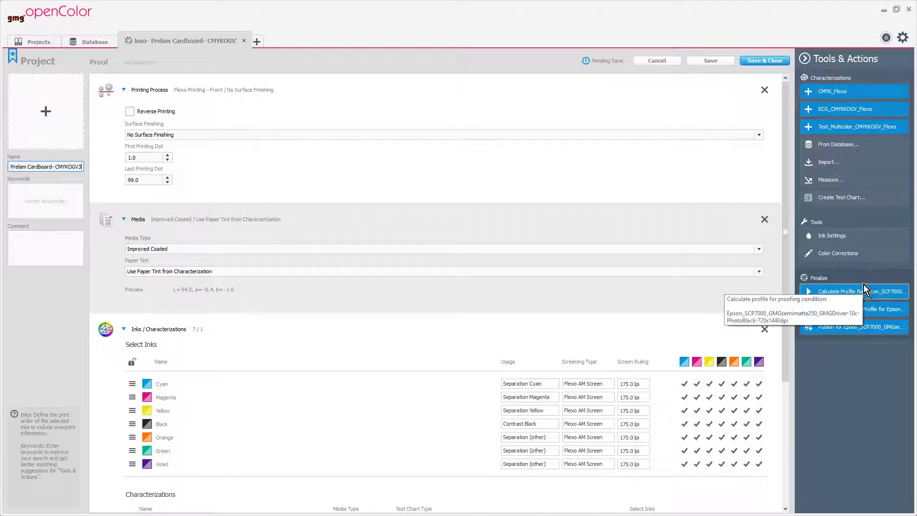
Step: Calculate the Flexo- Prelam Cardboard- CMYKOGV3 V1 proof profile, then go to the Separation page
left_click(866, 293)
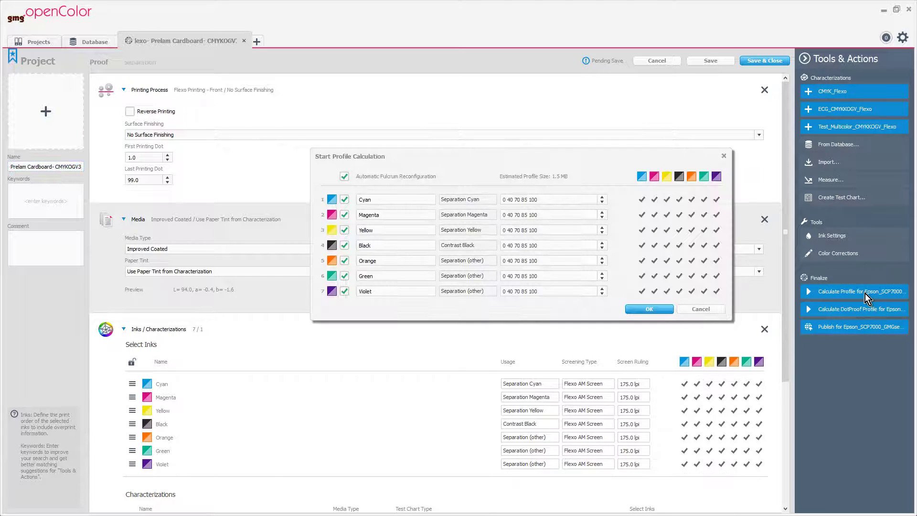
left_click(648, 309)
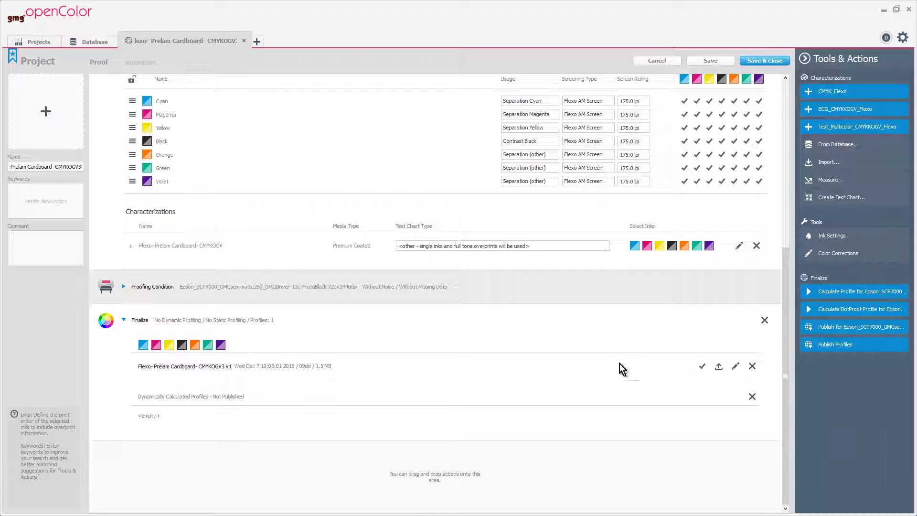
left_click(144, 61)
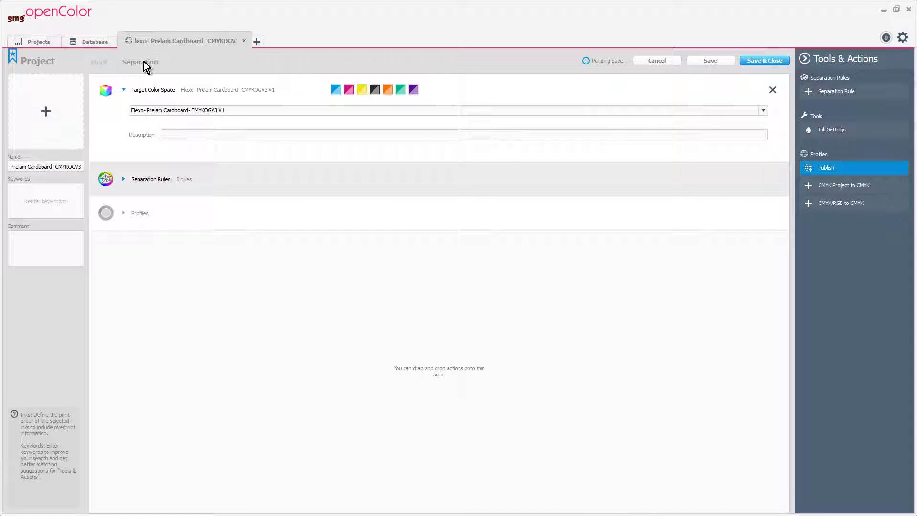
Step: Keep CMYKOGV3 V1 as target colour space, leave ink settings unchanged, and add a project-based separation rule
left_click(617, 111)
left_click(209, 125)
left_click(832, 125)
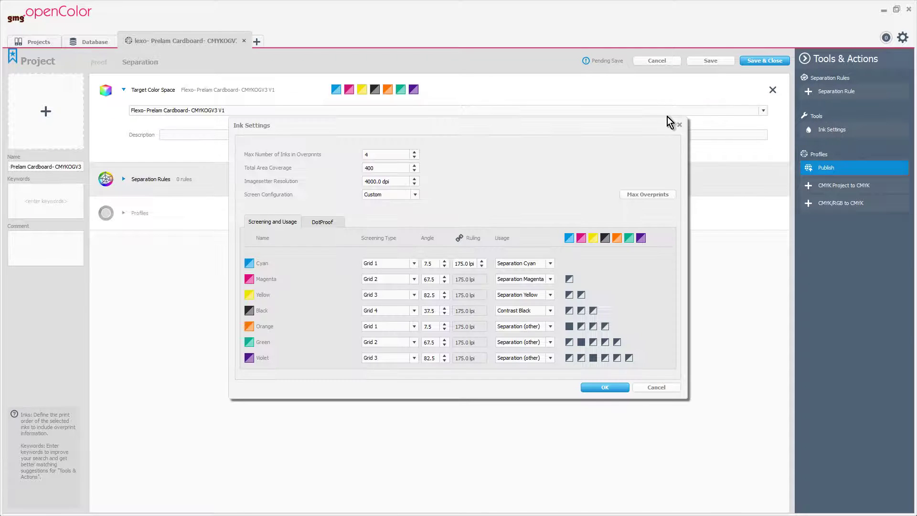
left_click(608, 388)
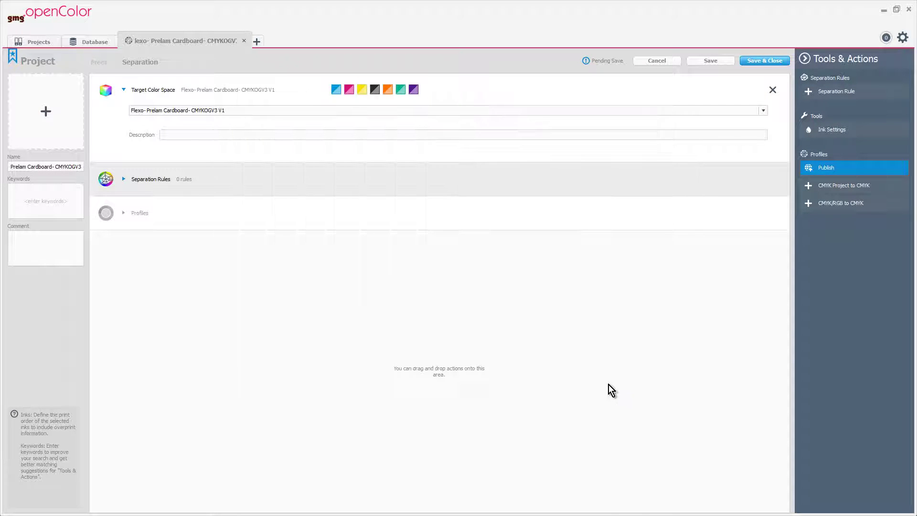
left_click(846, 93)
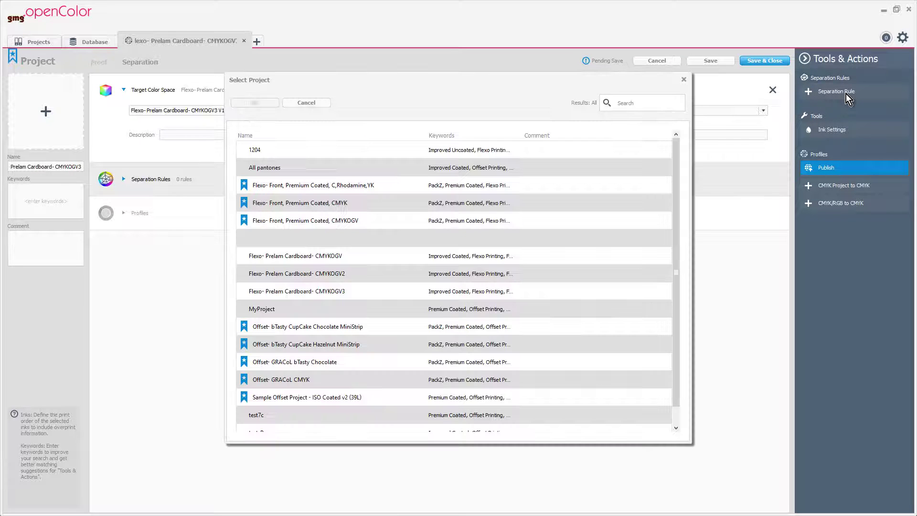
Step: Search projects for 'pac' and use Offset- bTasty CupCake Chocolate MiniStrip as the rule's input
left_click(627, 104)
type("packz")
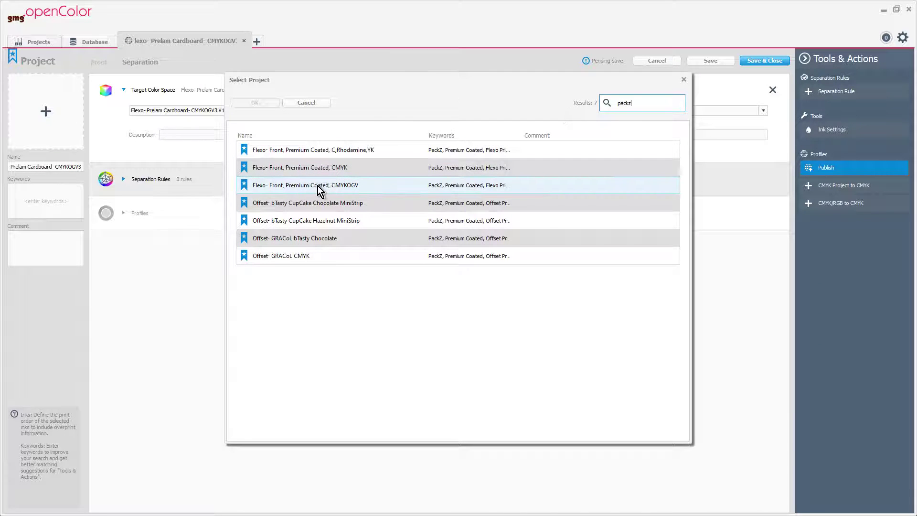
left_click(297, 208)
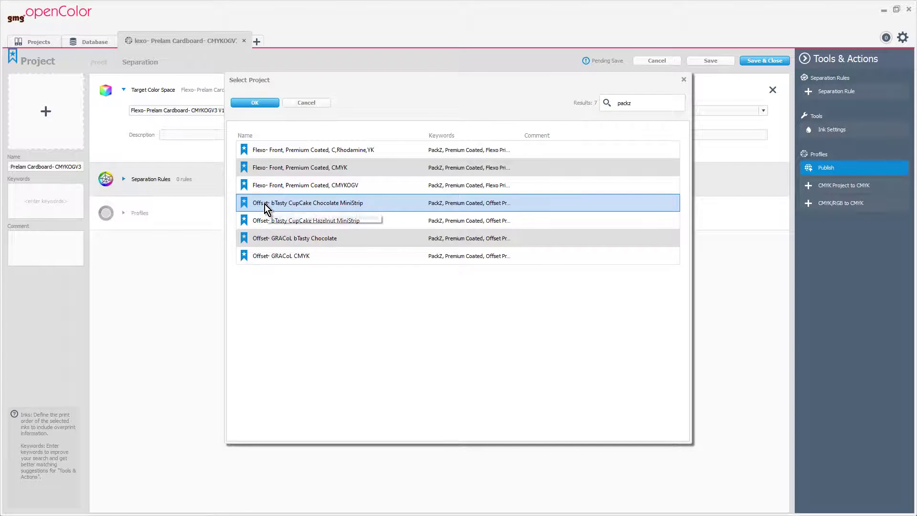
left_click(248, 104)
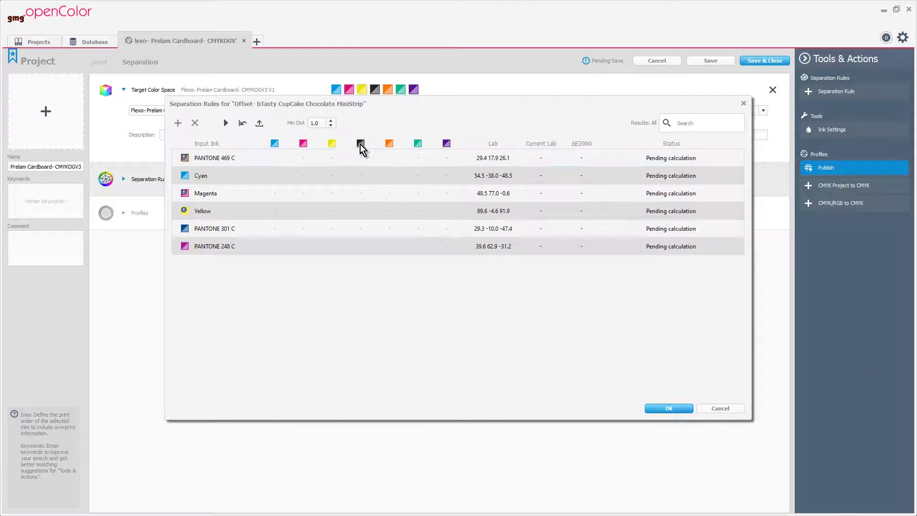
Step: Move Black first and Violet before Orange, then calculate separations for all six inks
left_click_drag(361, 143, 267, 153)
left_click_drag(447, 144, 378, 152)
left_click(226, 123)
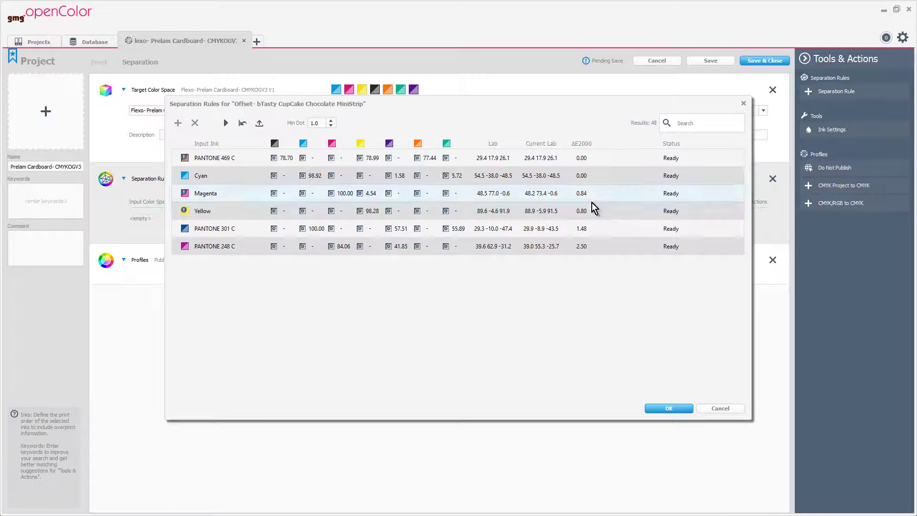
Step: Recalculate PANTONE 469 C without orange and green, and Cyan and PANTONE 301 C without green
left_click(445, 158)
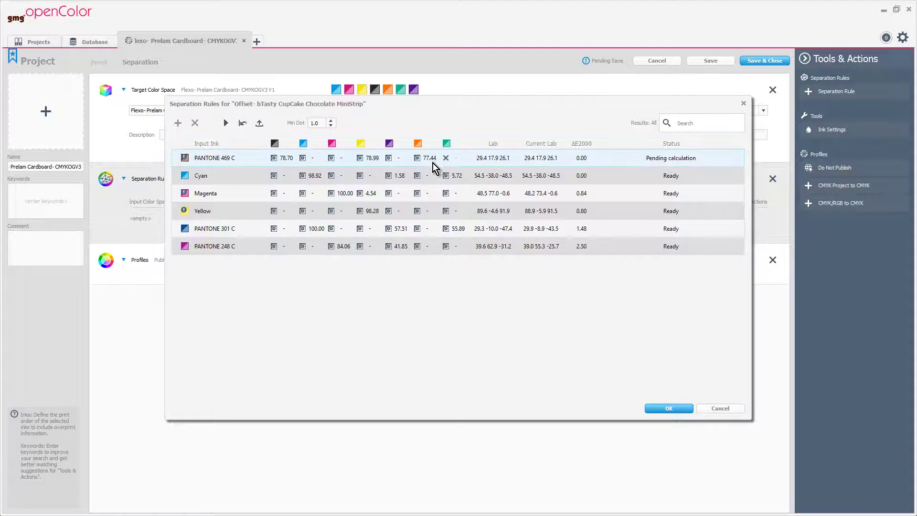
left_click(417, 158)
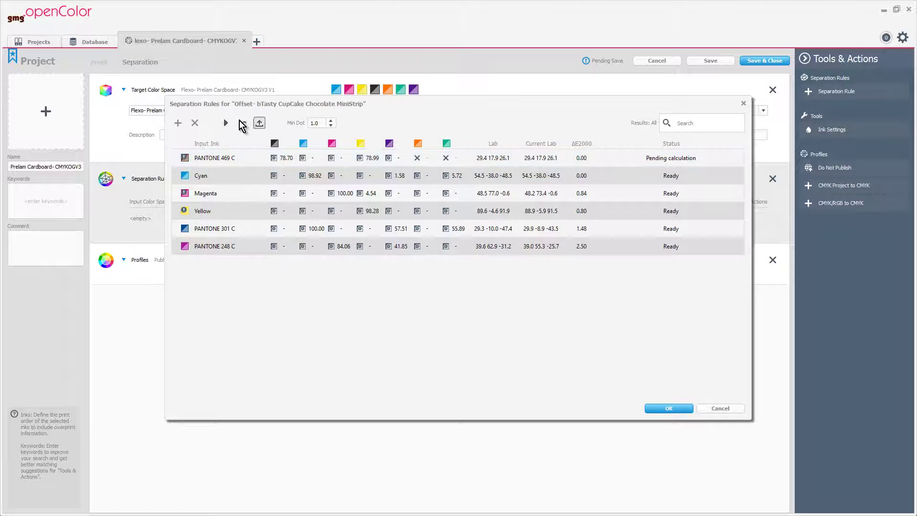
left_click(226, 124)
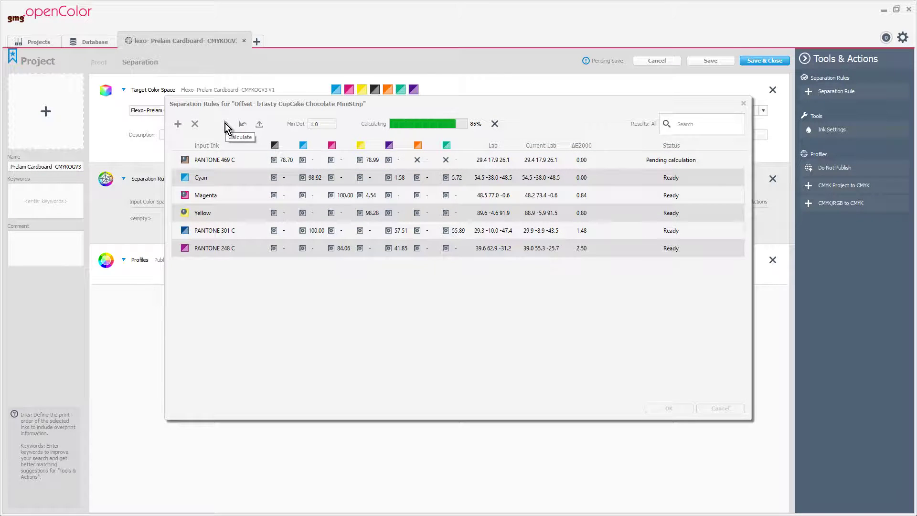
left_click(446, 175)
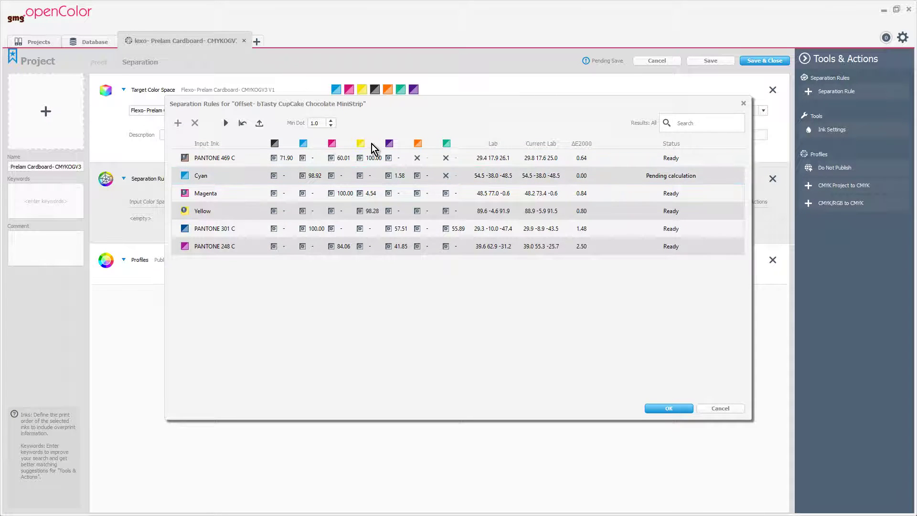
left_click(225, 123)
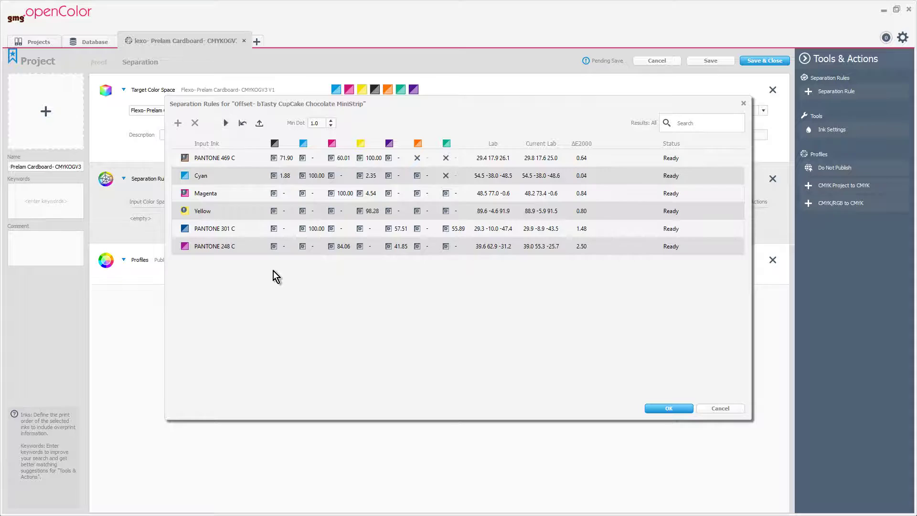
left_click(446, 228)
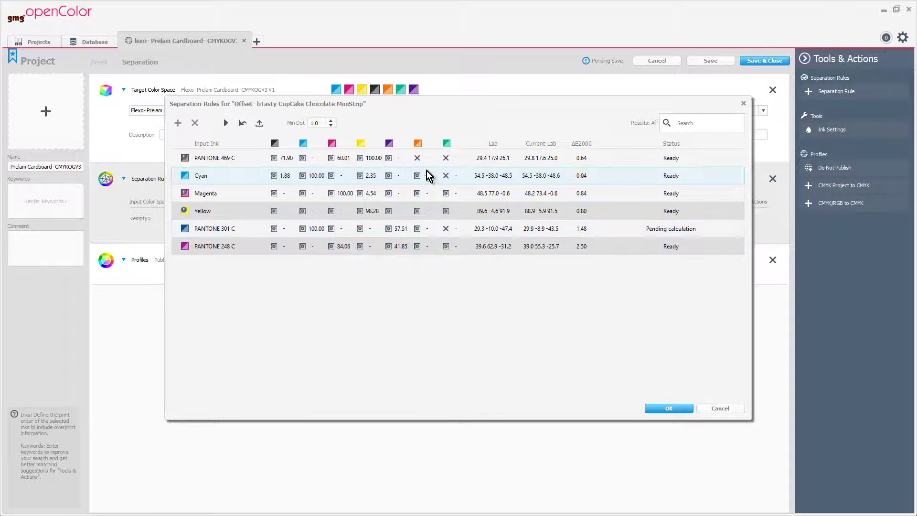
left_click(225, 122)
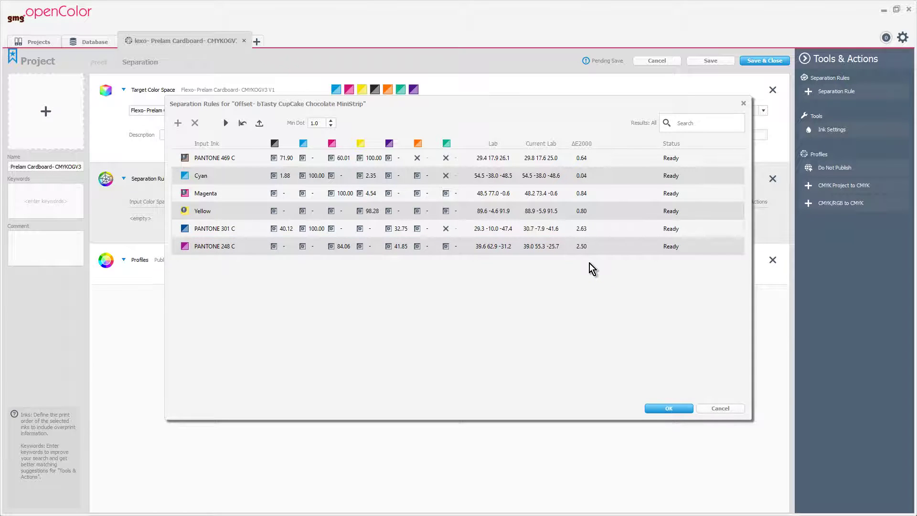
Step: Accept the bTasty separation rule and save the OpenColor project
left_click(669, 408)
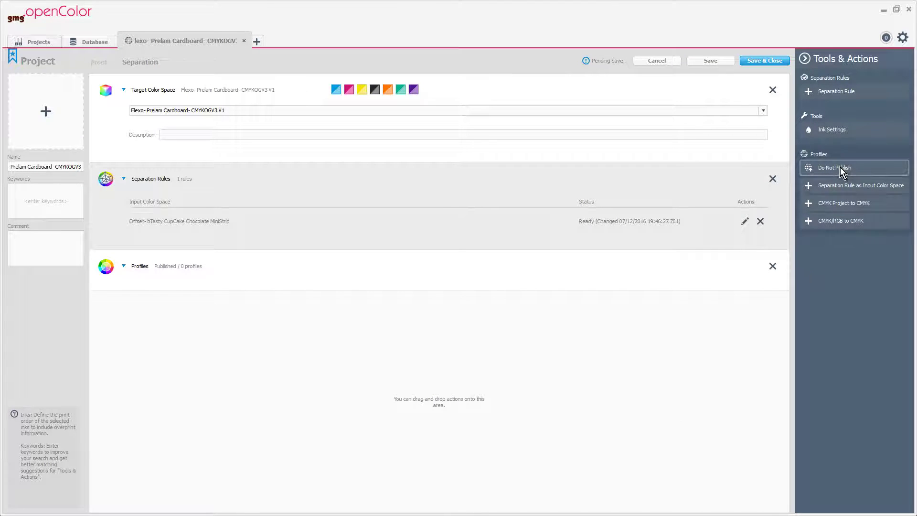
left_click(713, 62)
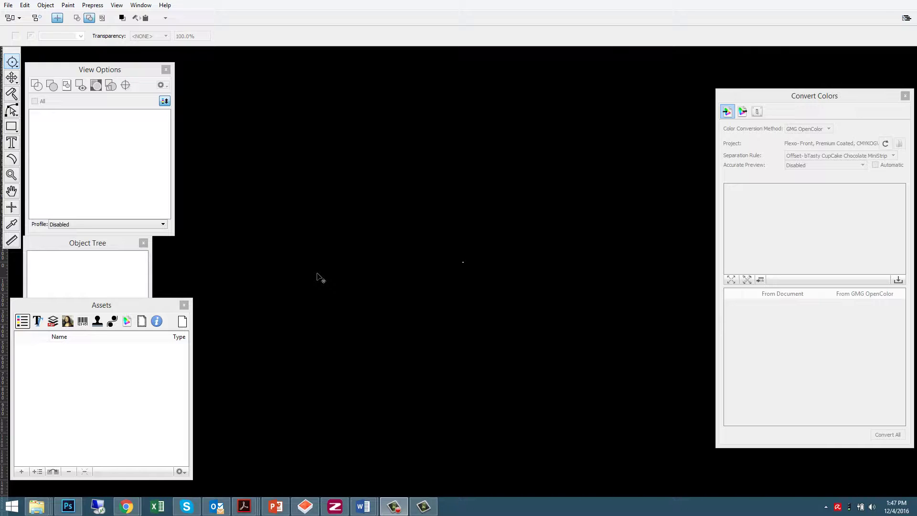
Step: Open GMG_Cupcake_Chocolate_V1.pdf in PACKZ and maximize its document window
left_click(8, 5)
left_click(26, 28)
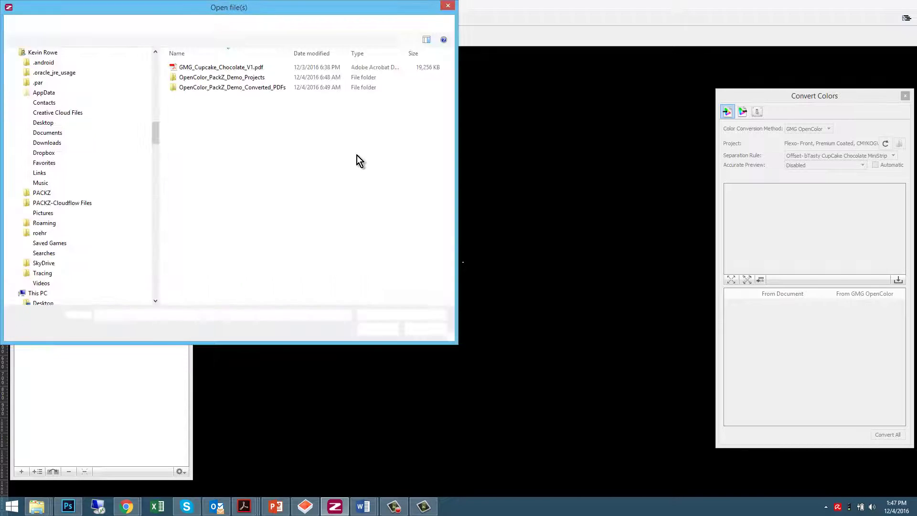
double_click(220, 69)
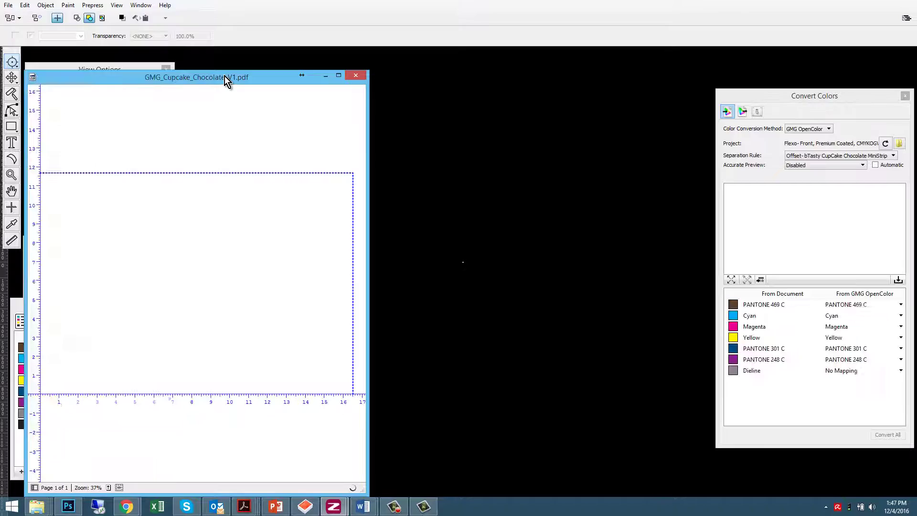
double_click(224, 76)
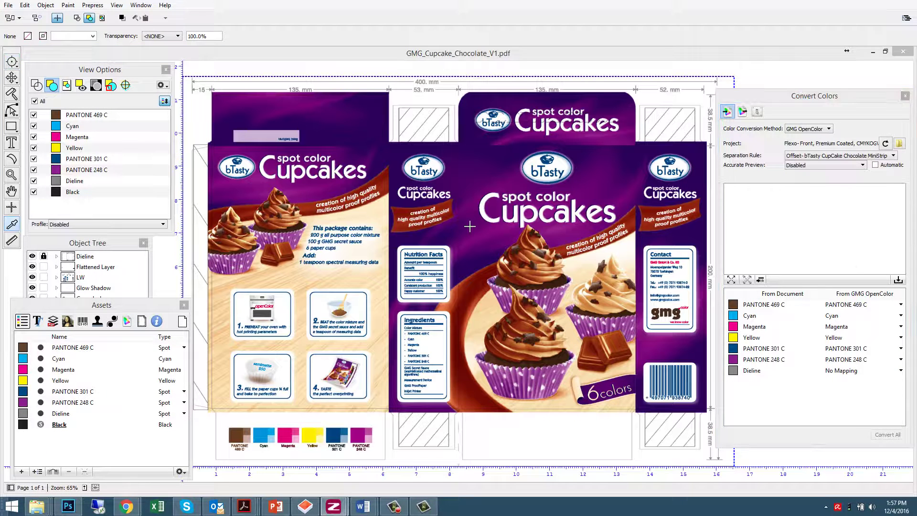
Step: Sample ink coverage on the artwork and cupcake with the densitometer
left_click(469, 227)
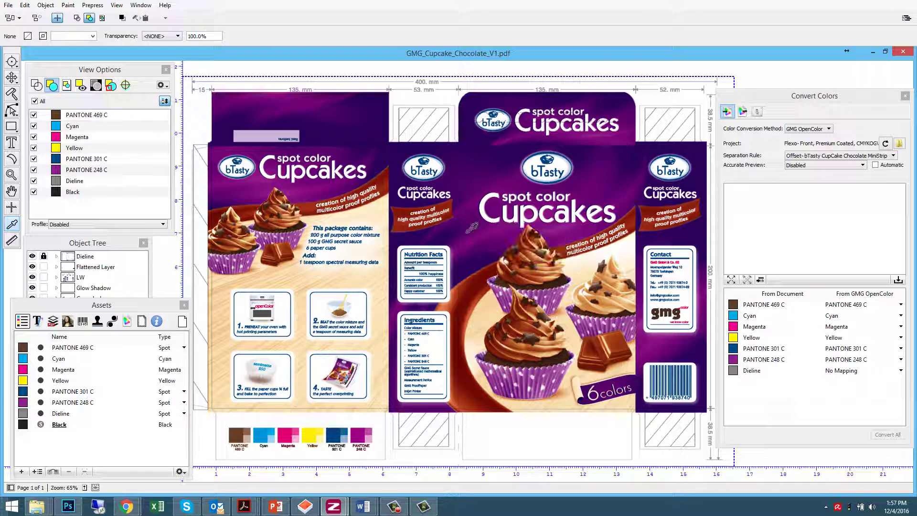
left_click(522, 315)
mouse_move(549, 163)
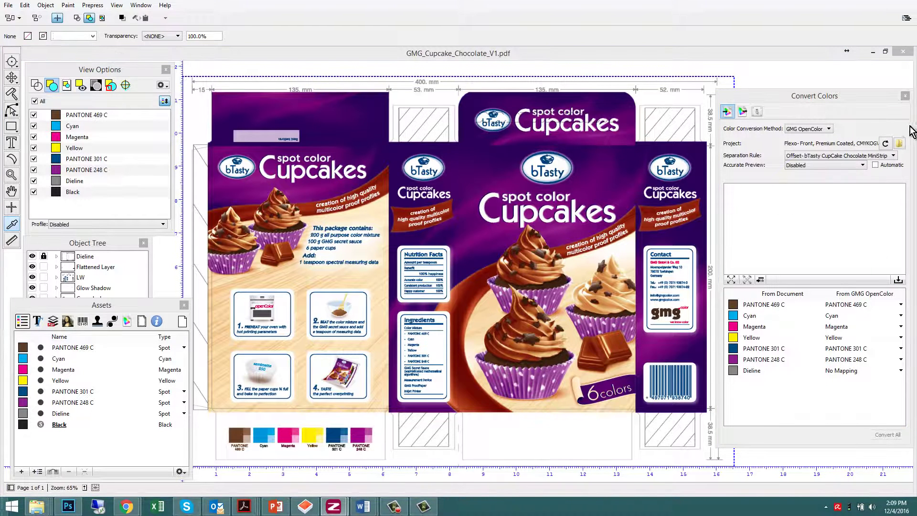
Step: Collect the document colours, enable Automatic accurate preview, and convert all inks to CMYKOGV flexo
left_click(898, 280)
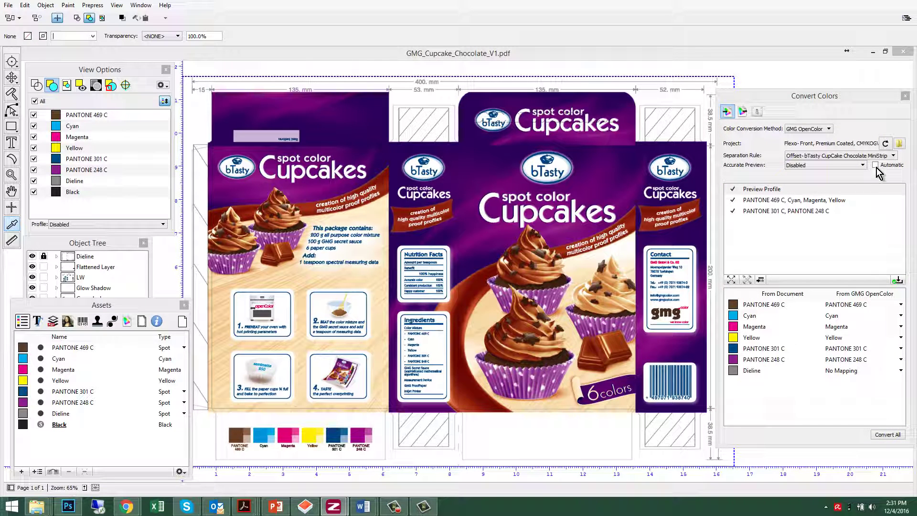
left_click(874, 165)
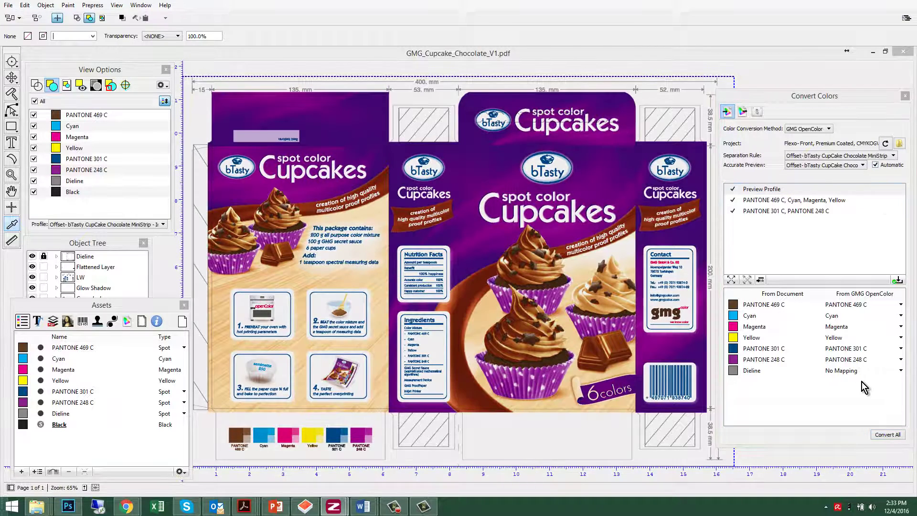
left_click(889, 435)
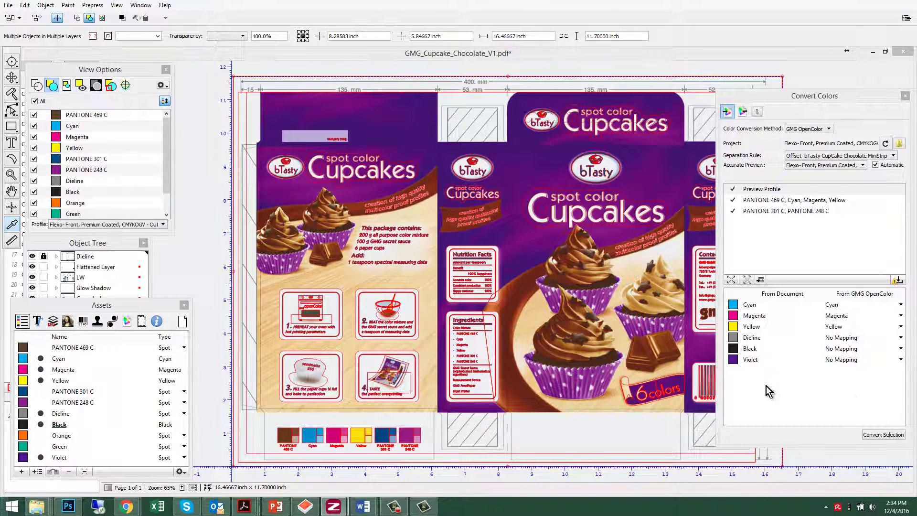
Step: Check the converted ink values on the artwork with the densitometer
left_click(534, 240)
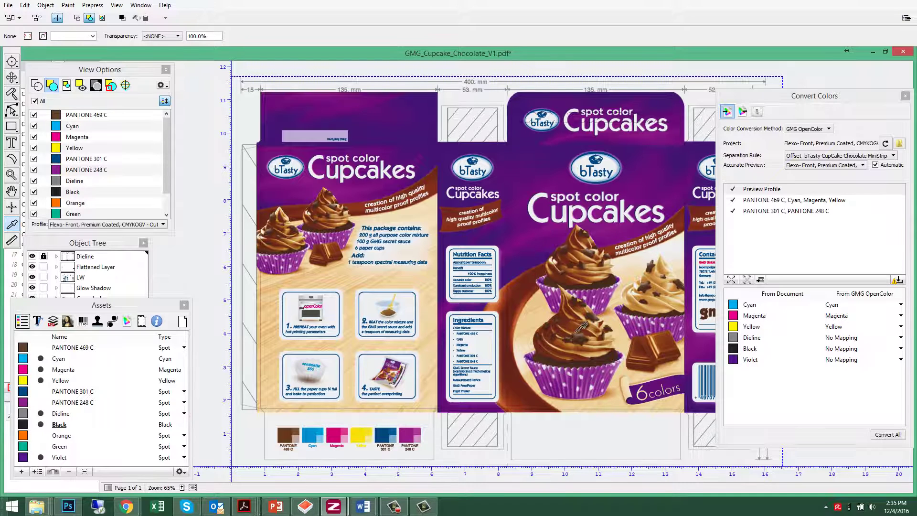
mouse_move(573, 323)
mouse_move(592, 158)
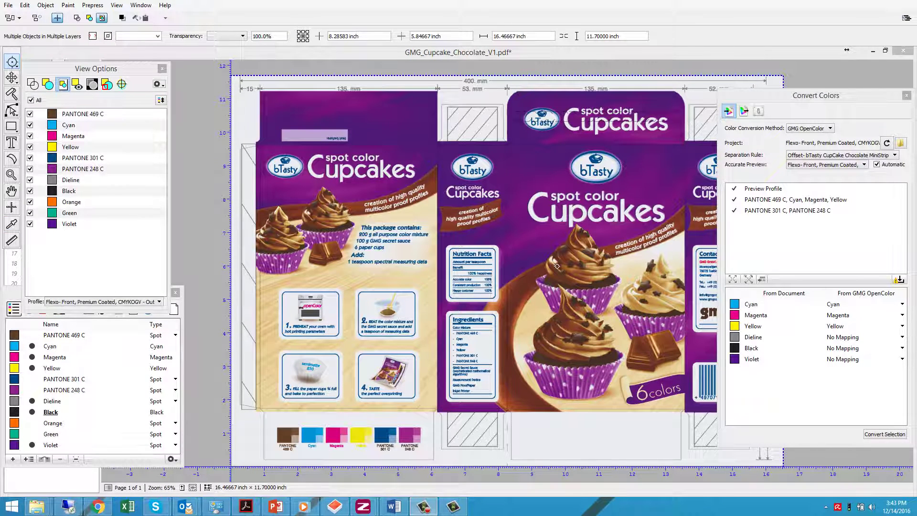
left_click(26, 5)
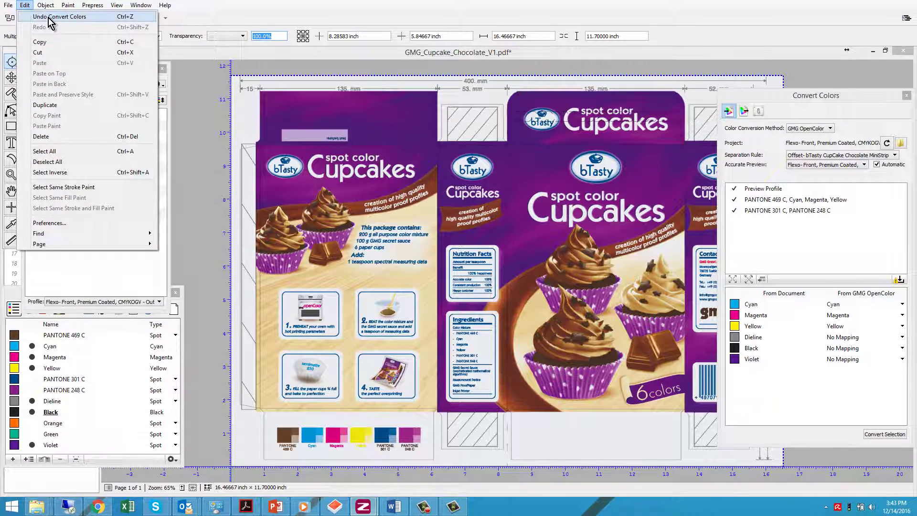
left_click(50, 18)
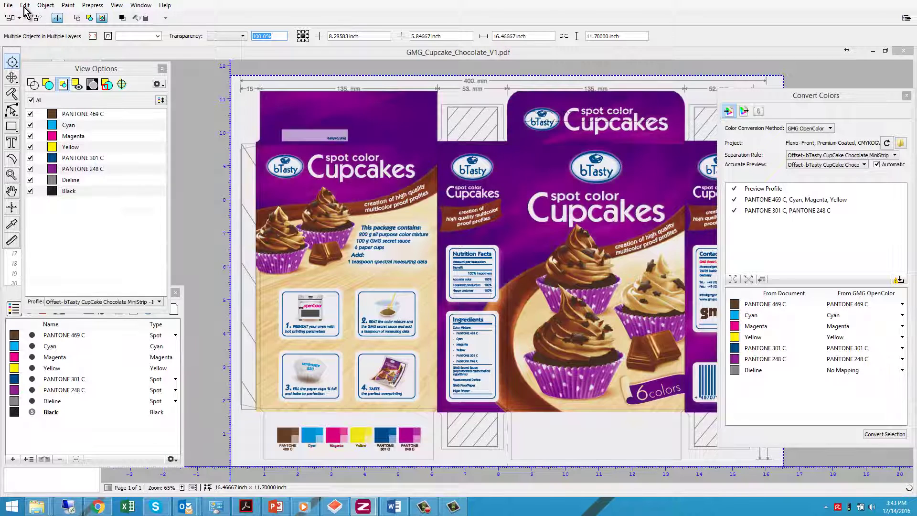
left_click(25, 5)
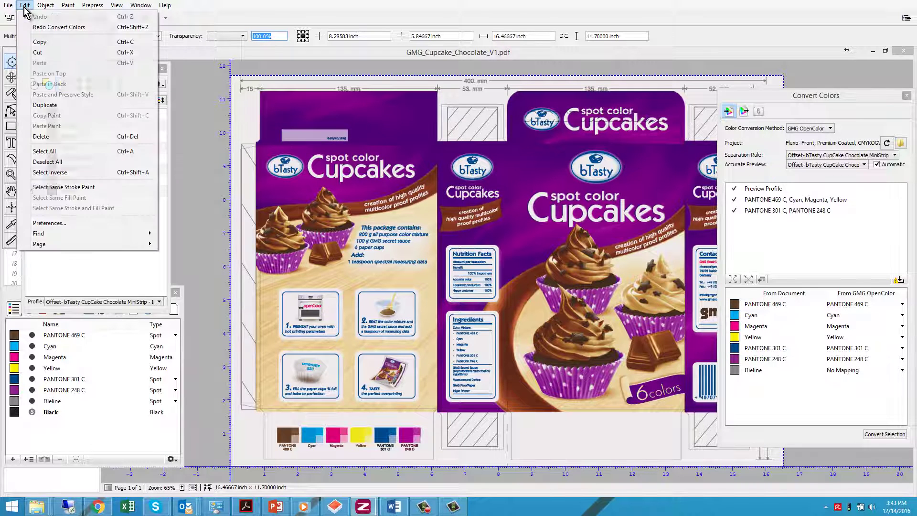
left_click(46, 30)
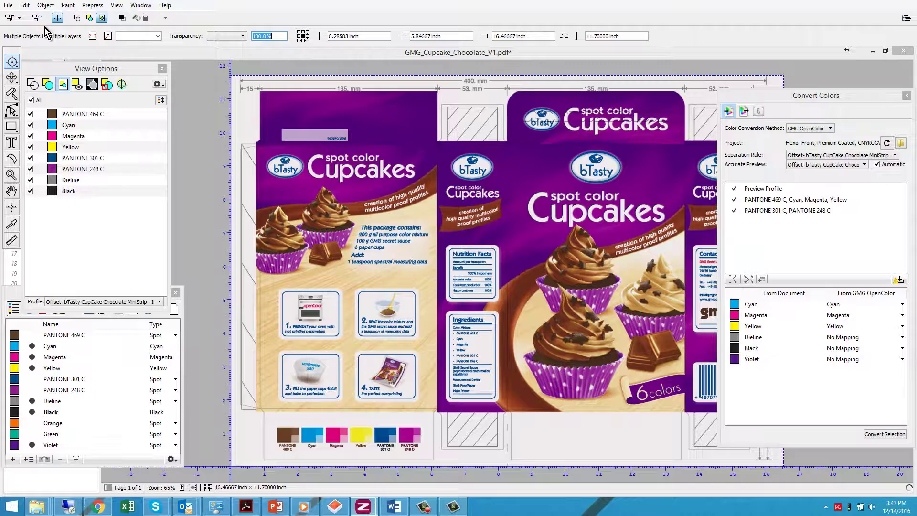
left_click(24, 6)
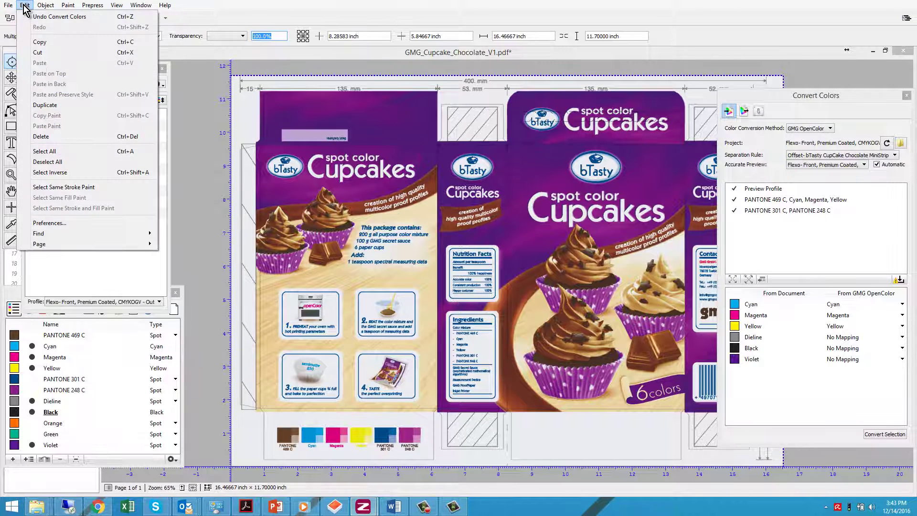
left_click(40, 17)
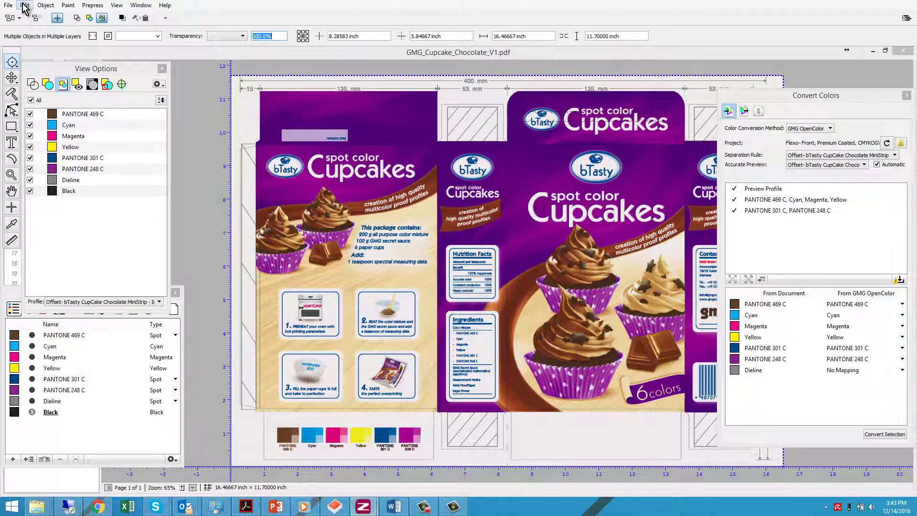
left_click(26, 6)
left_click(38, 27)
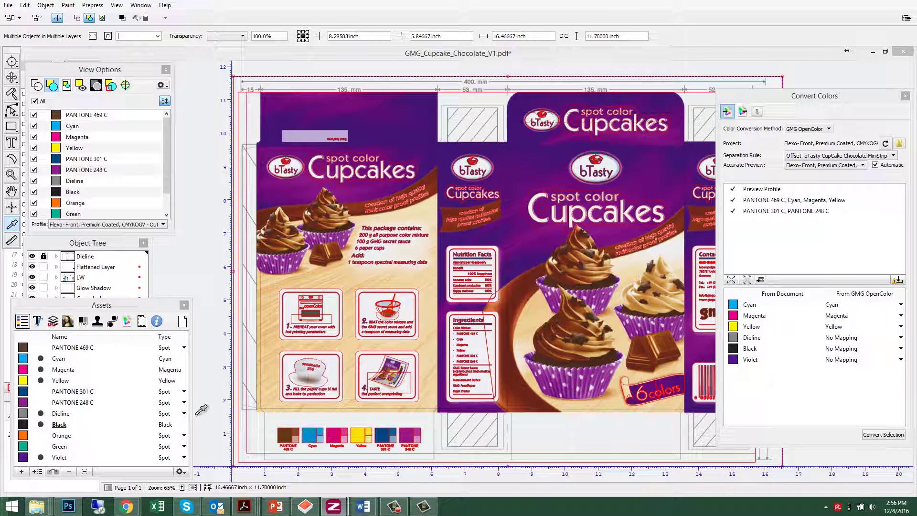
Step: Remove unused separations, keeping Cyan, Magenta, Yellow, Dieline, Black and Violet
left_click_drag(183, 477, 184, 477)
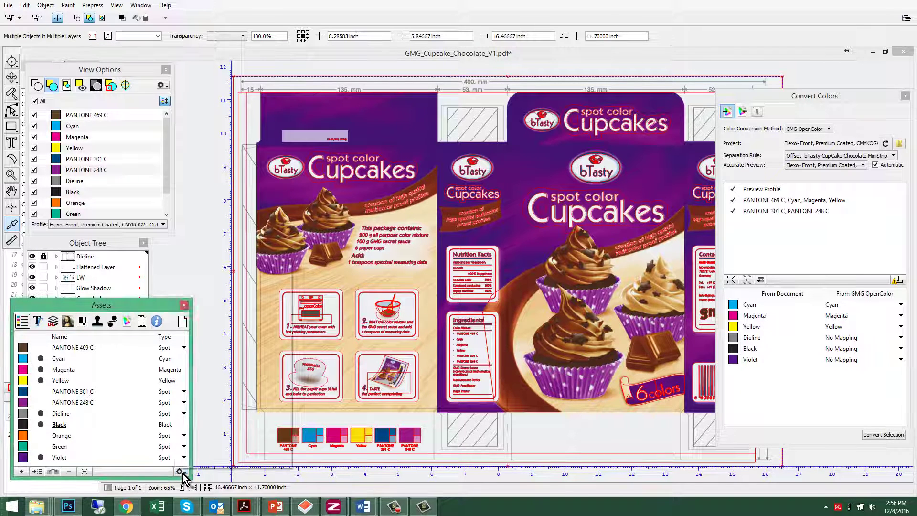
left_click(181, 472)
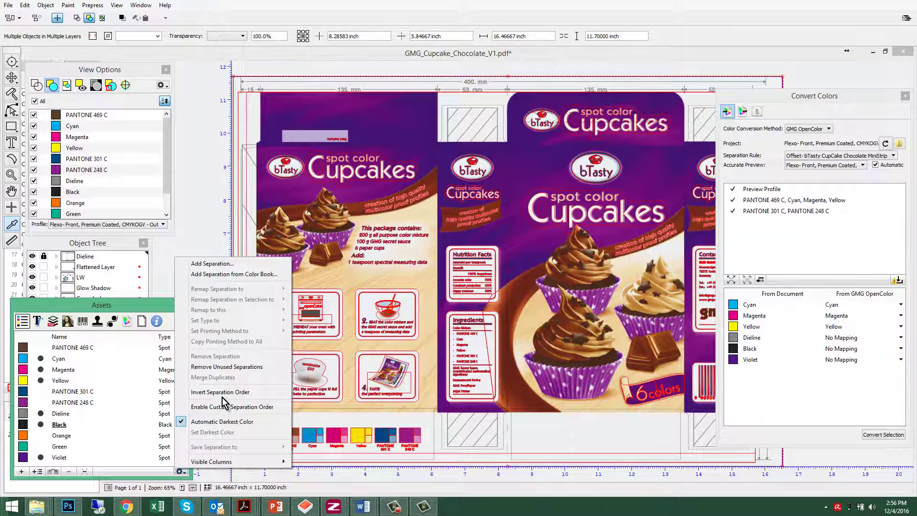
left_click(223, 366)
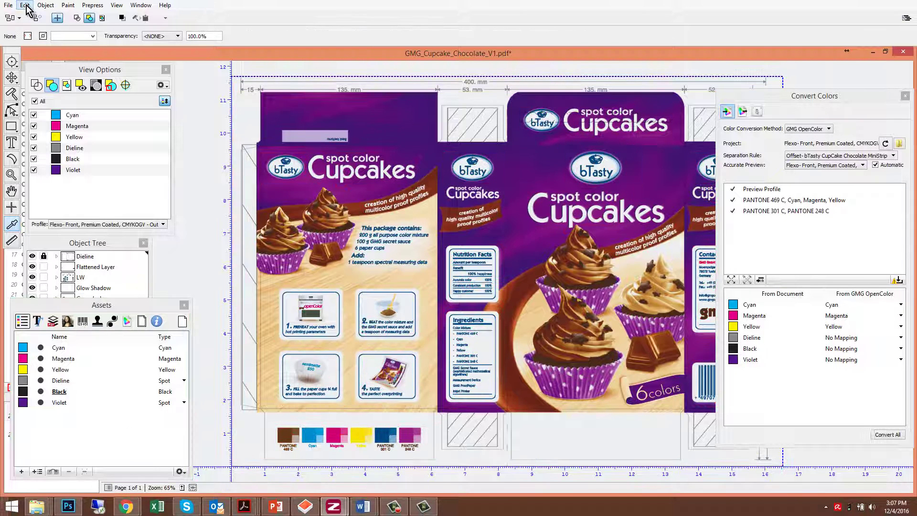
Step: Undo Remove Unused Separations and Convert Colors to restore PANTONE 469 C, 301 C and 248 C
left_click(25, 5)
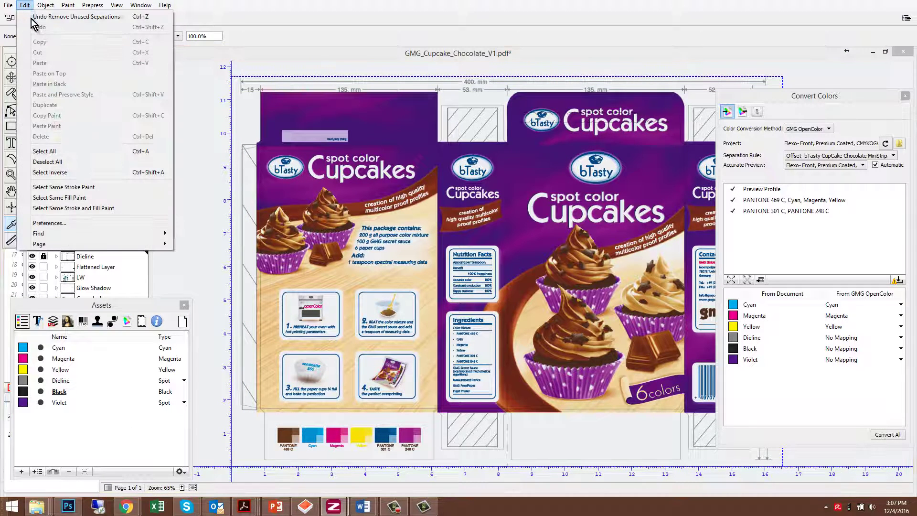
left_click(34, 16)
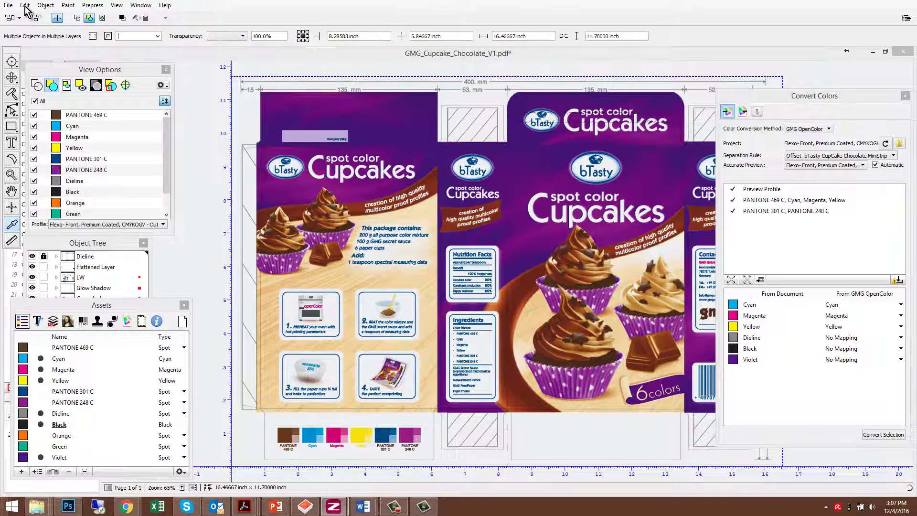
left_click(25, 6)
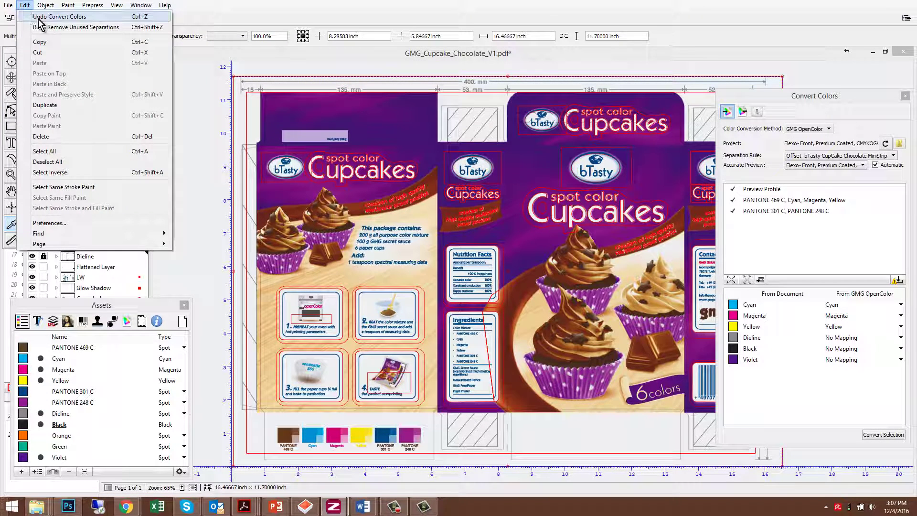
left_click(35, 17)
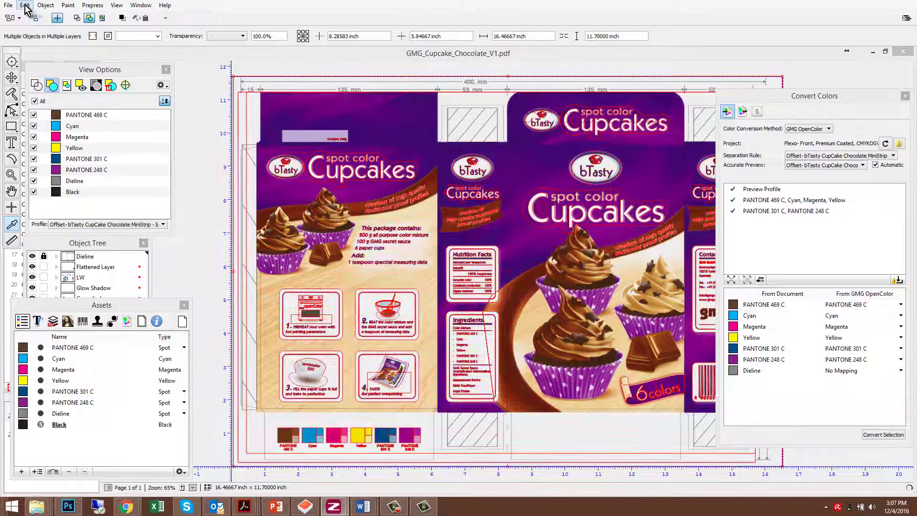
Step: Look through the Edit menu and bring the Object Tree panel to the front
left_click(27, 5)
mouse_move(46, 5)
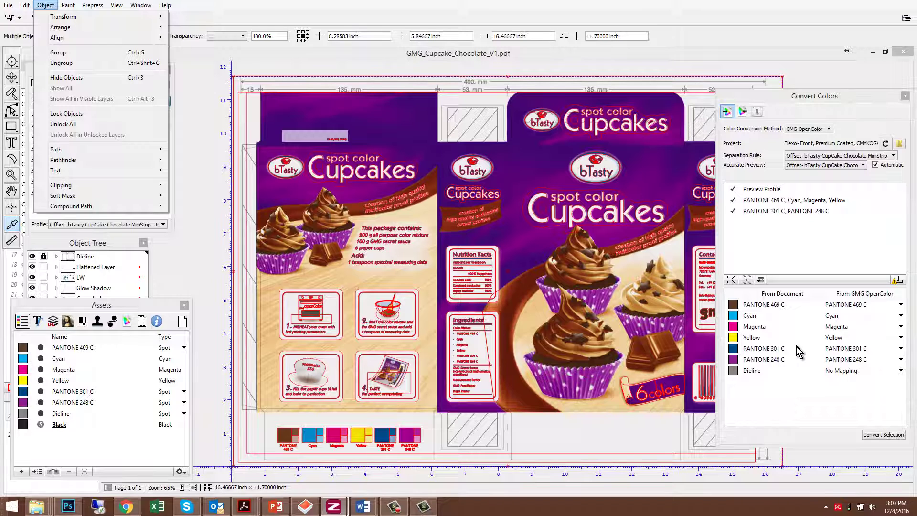
left_click(95, 247)
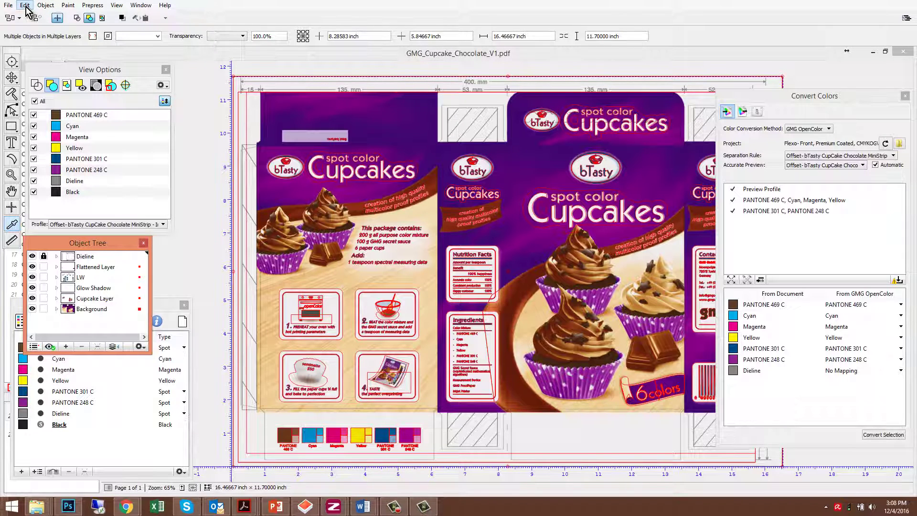
Step: Convert only the Cupcake Layer's colours to the flexo set with Orange, Green and Violet
left_click(25, 6)
left_click(58, 163)
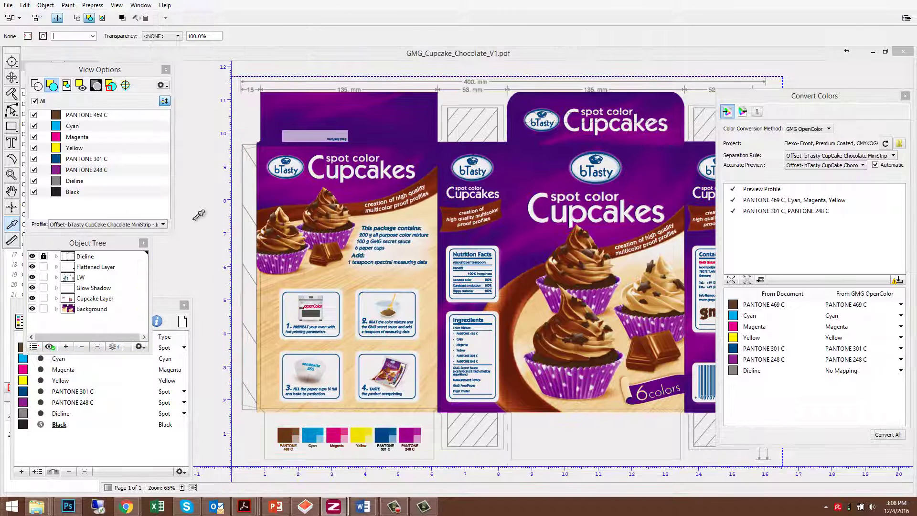
left_click(139, 298)
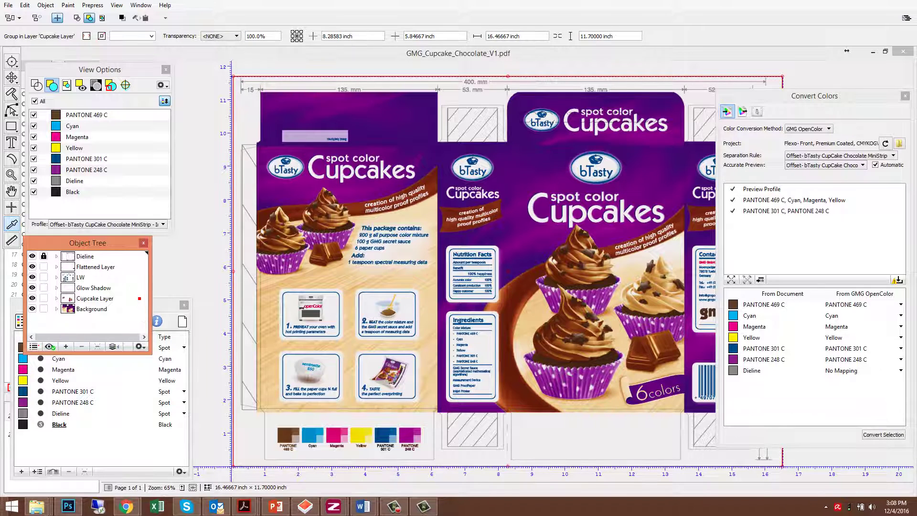
left_click(898, 281)
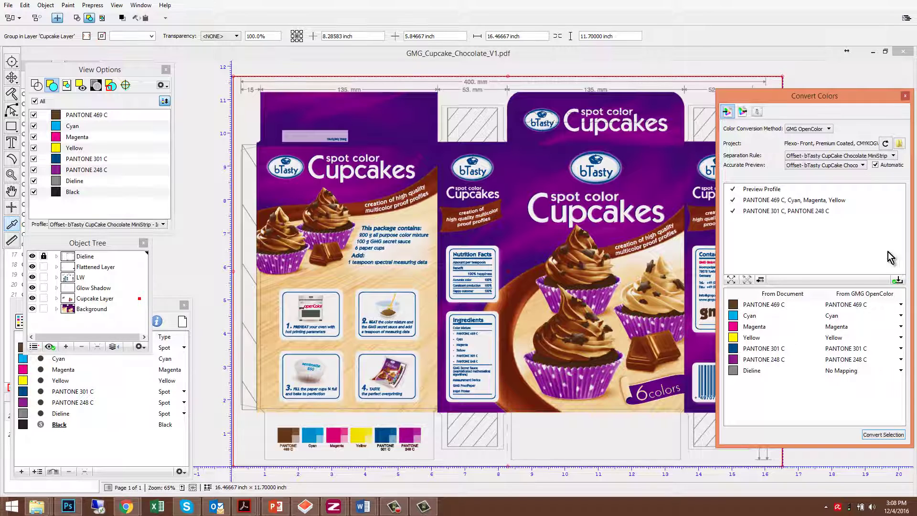
left_click(883, 436)
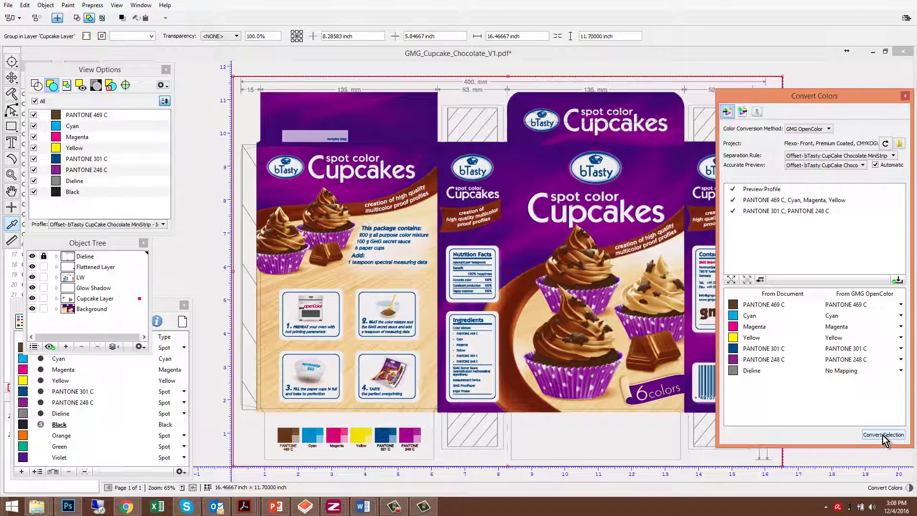
Step: Sample ink percentages on both cupcakes, the top logo and the bTasty logo
left_click(584, 259)
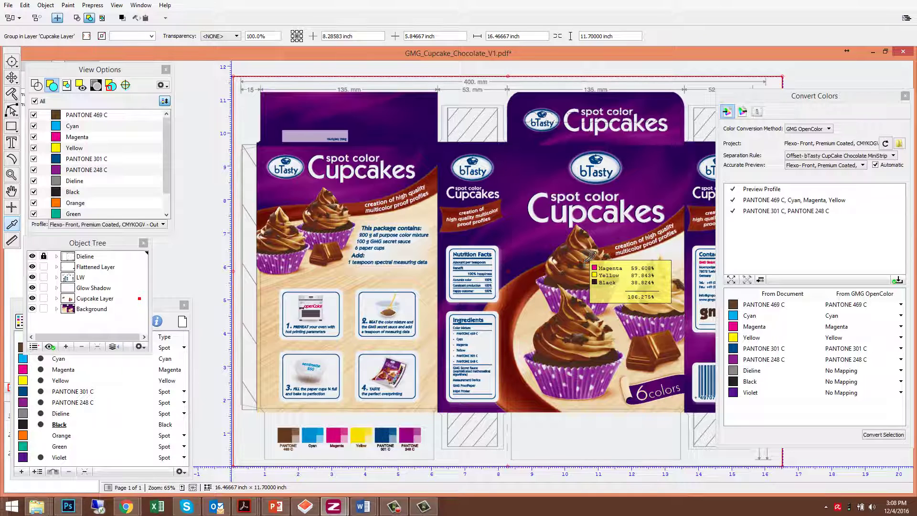
left_click(568, 331)
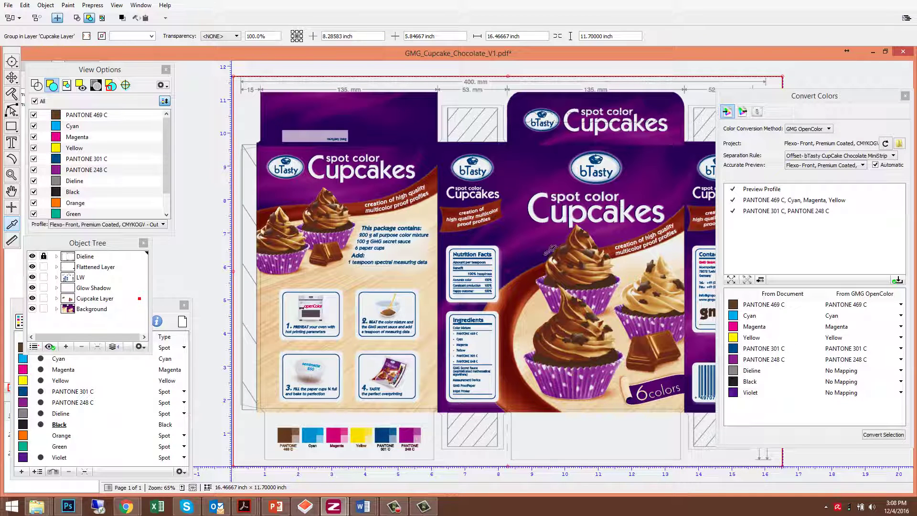
left_click(526, 231)
left_click(526, 174)
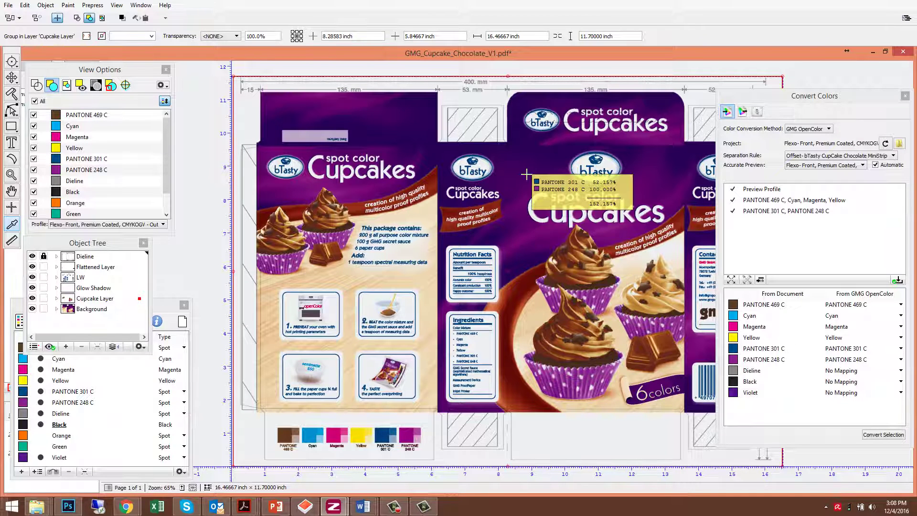
left_click(592, 159)
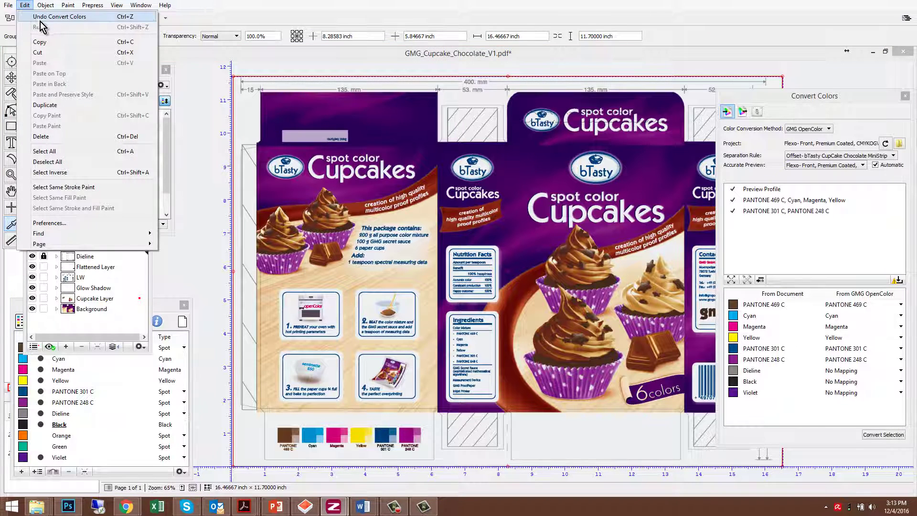
Step: Undo the cupcake conversion and switch the project to Flexo- Front, Premium Coated, C,Rhodamine,YK
key("Escape")
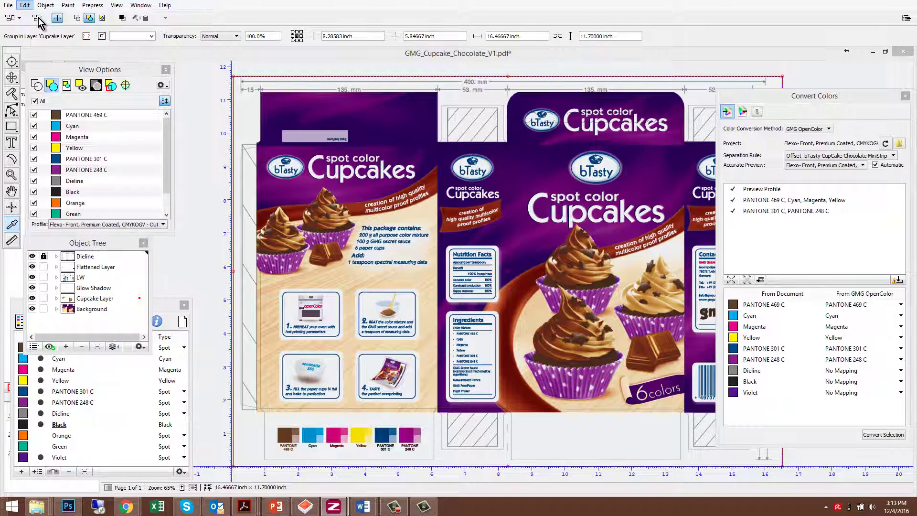
left_click(36, 19)
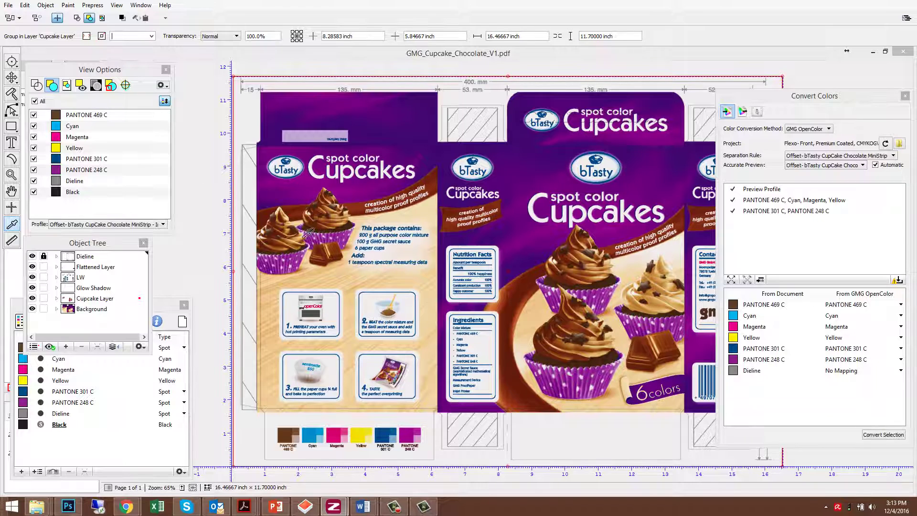
left_click(899, 144)
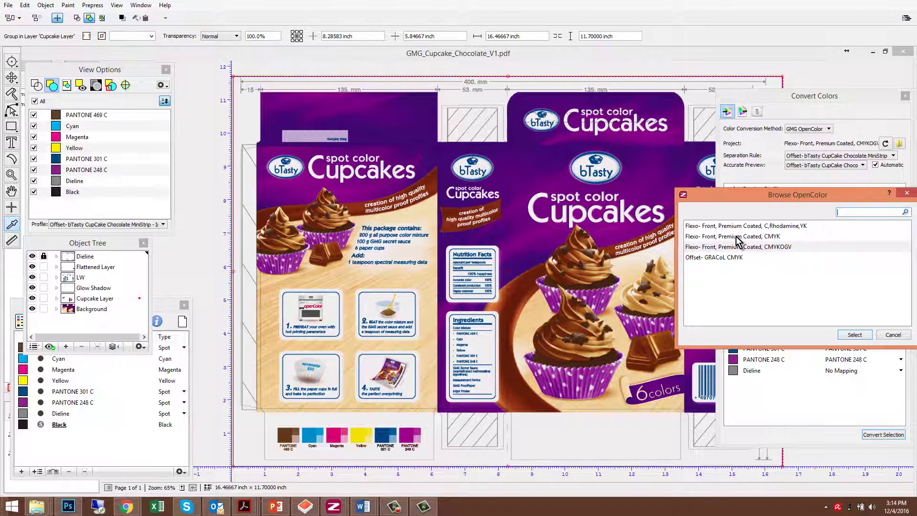
left_click(737, 237)
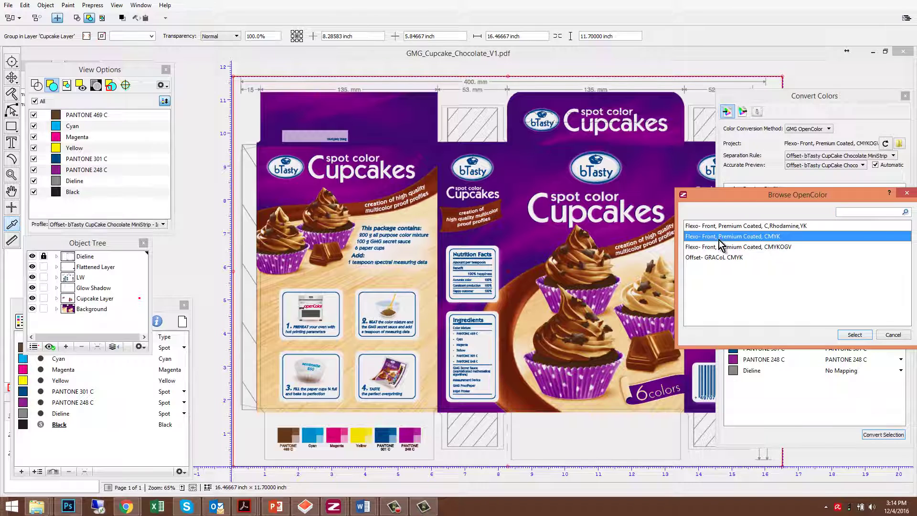
left_click(719, 258)
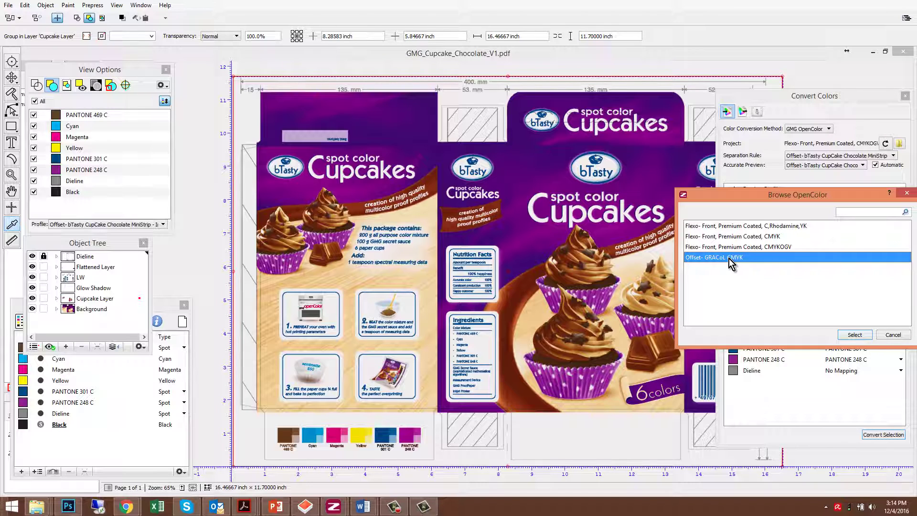
left_click(739, 226)
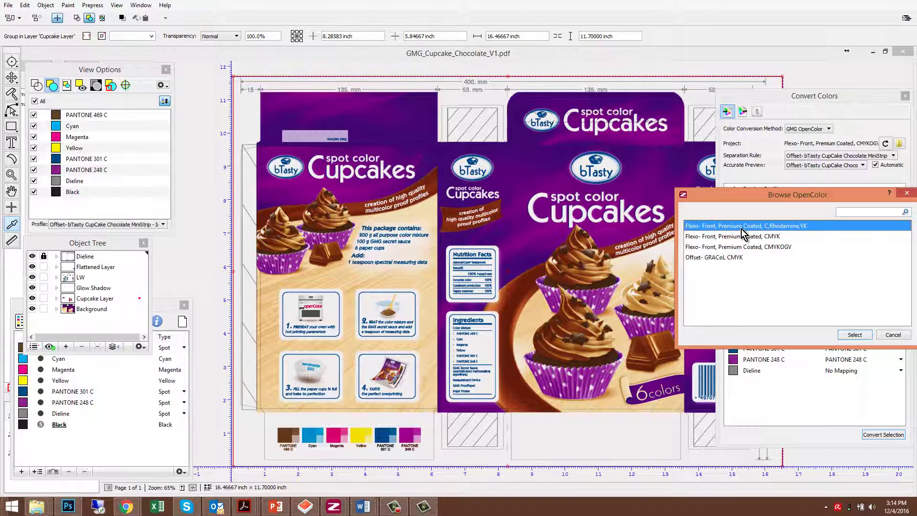